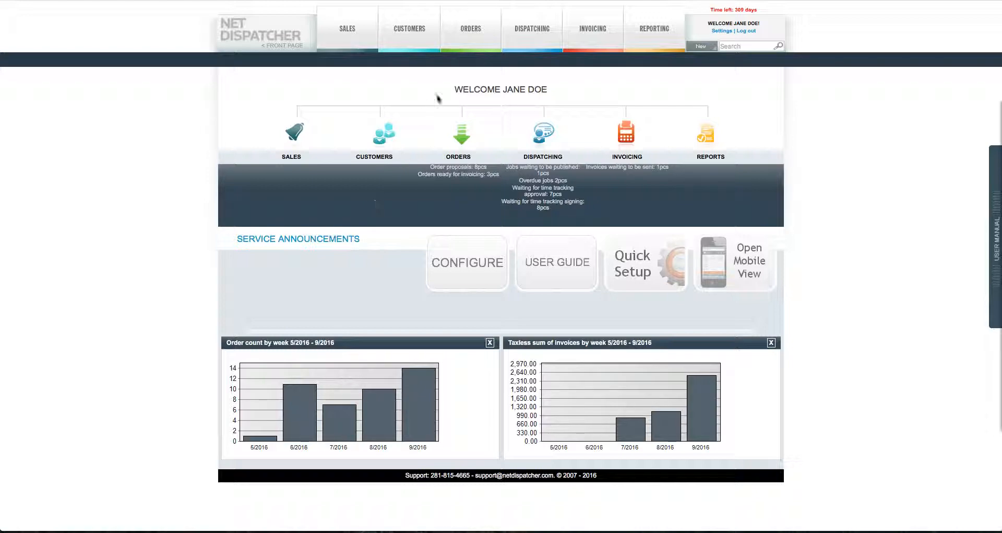
Step: Switch to the Orders list showing orders 846–865, with order 865 at the top
click(468, 30)
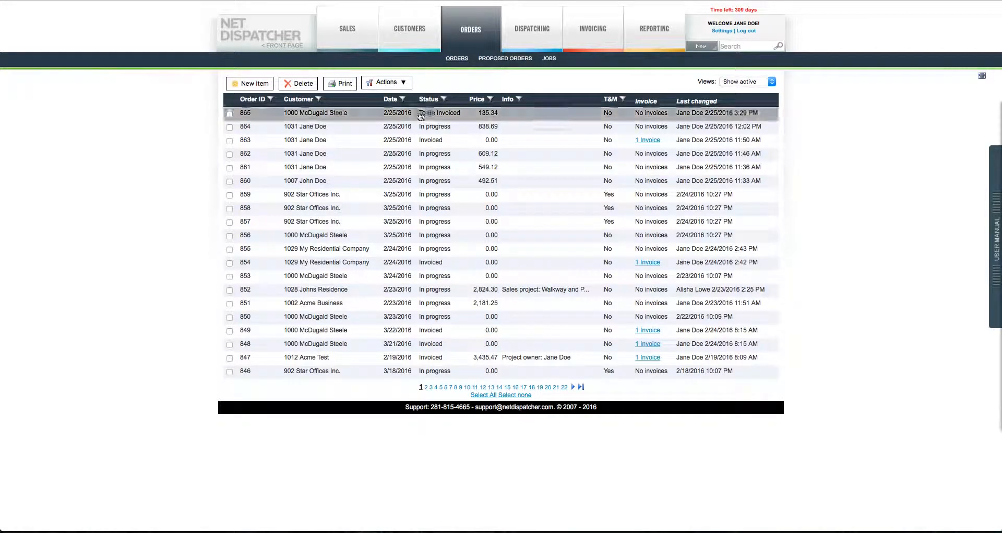
Step: Open order 865 and scroll down to its Tree Prune product line and Lawn Care job
click(291, 126)
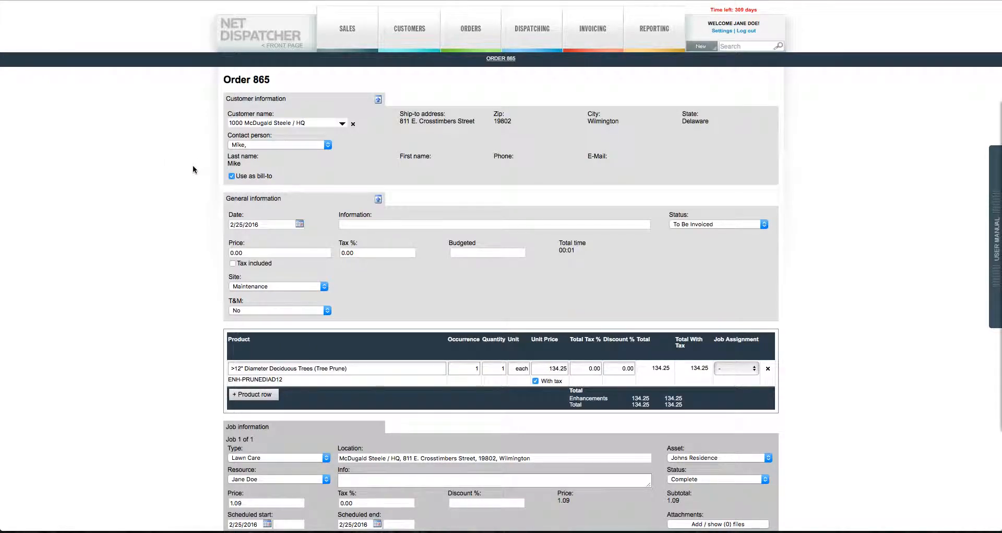
scroll(192, 169, down, 5)
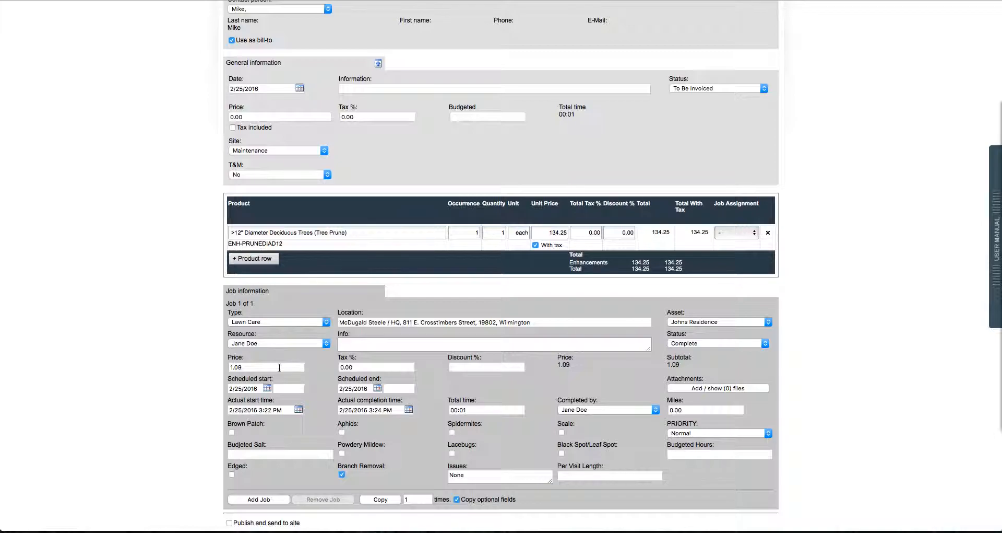
scroll(279, 368, down, 2)
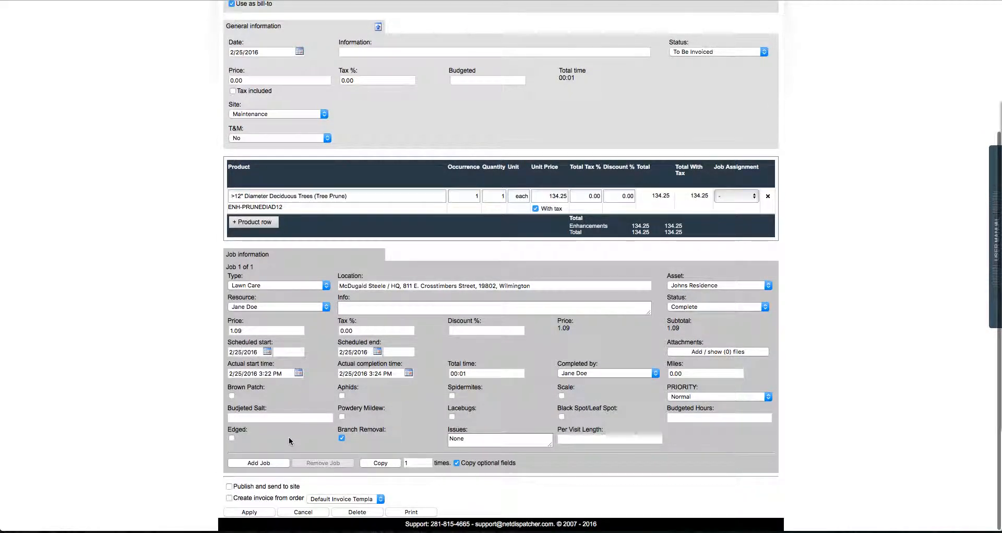
Step: Create an invoice from order 865 with the Default Invoice Template and select its row descriptions
click(264, 496)
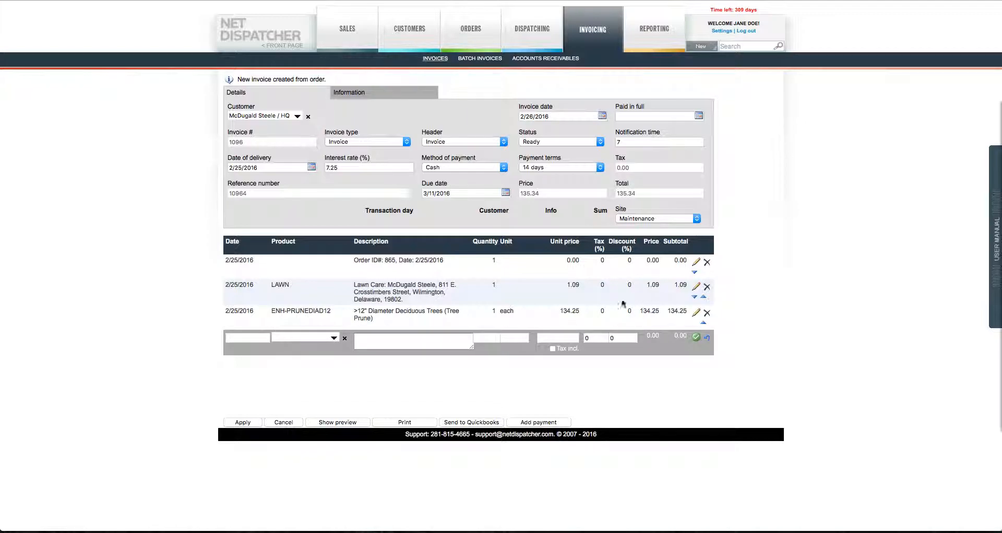
drag(353, 260, 448, 261)
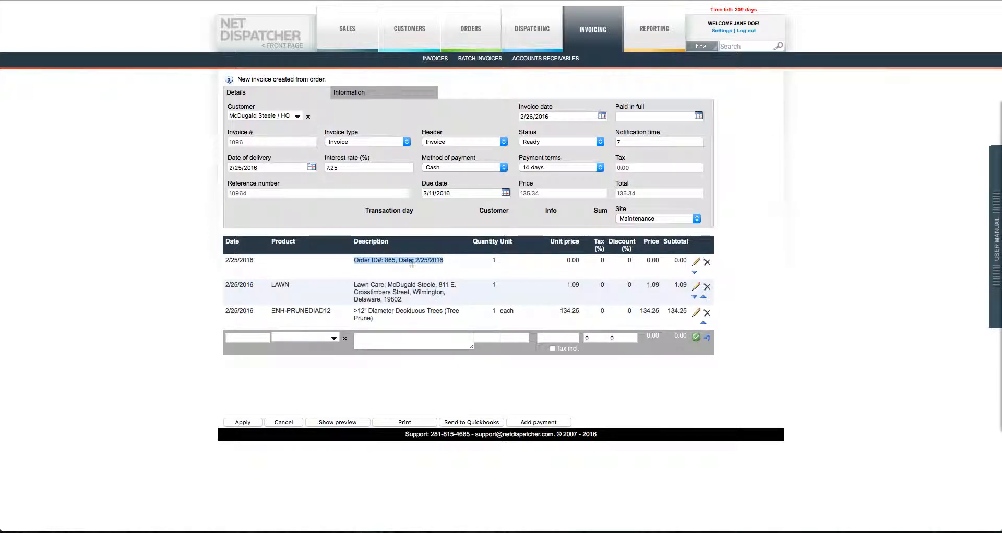
drag(354, 284, 417, 303)
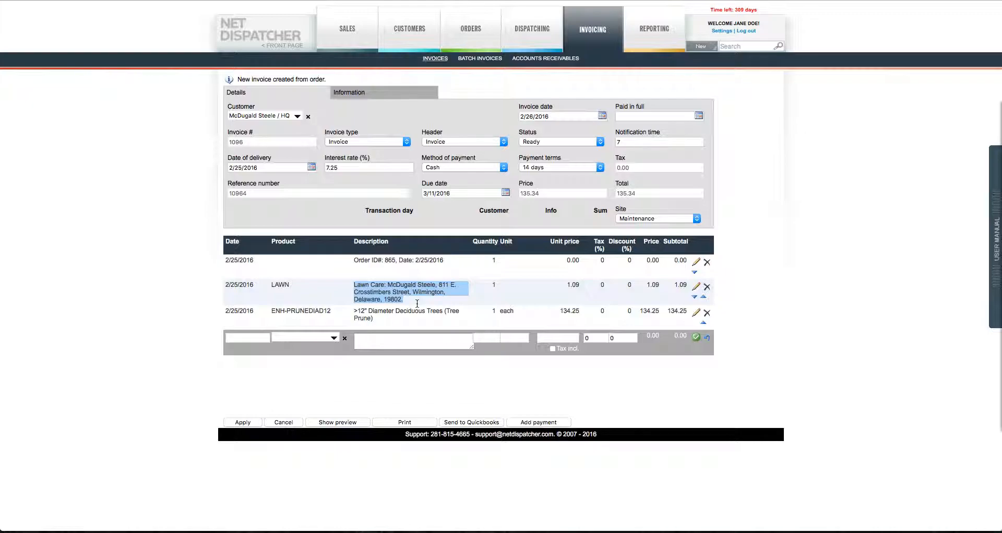
Step: Open the Default Invoice Template from Settings > Invoice templates
click(722, 32)
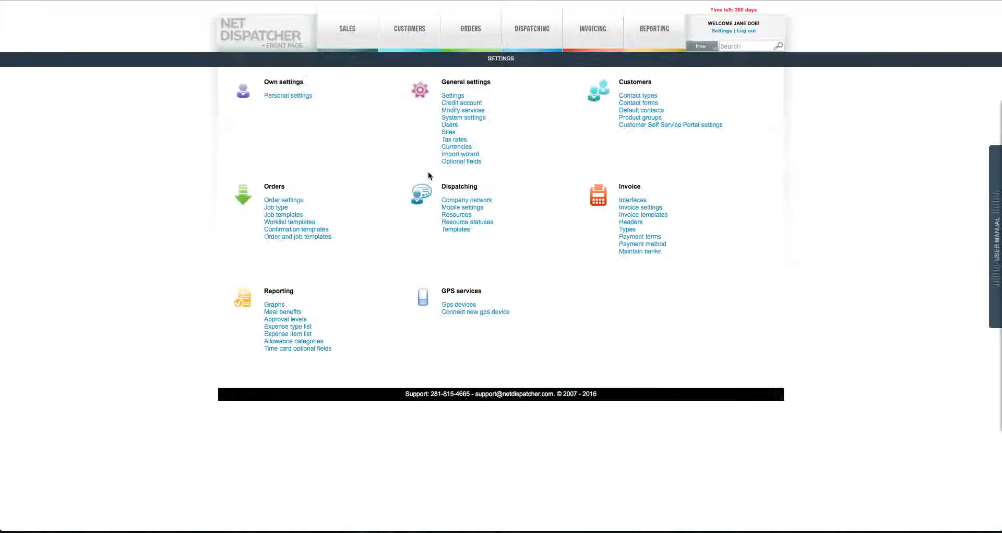
click(651, 215)
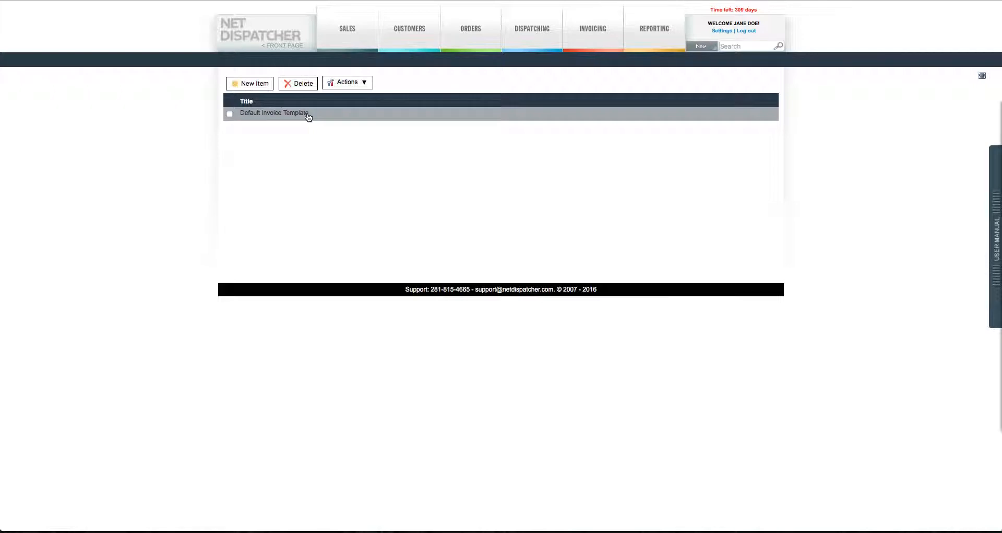
click(308, 117)
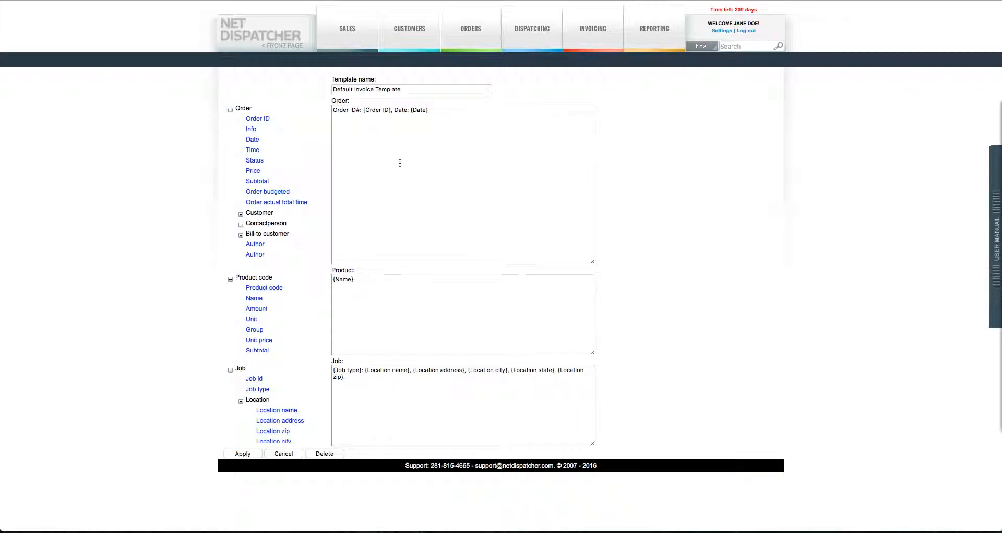
Step: Type sample text into the Order pattern and append the {Info} and {Date} fields
click(400, 162)
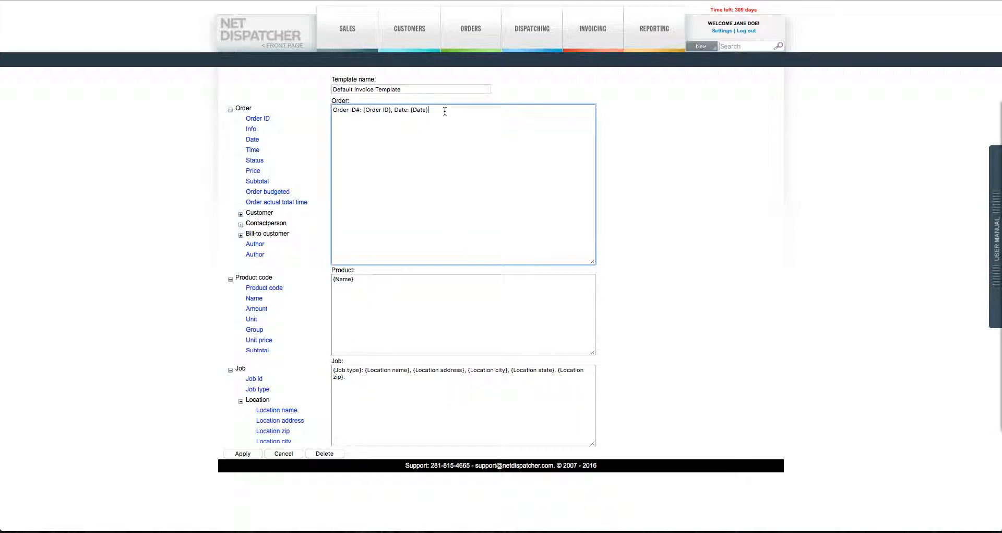
text(kfhaksldjhflk ajdsflkkasjldhflkasd f)
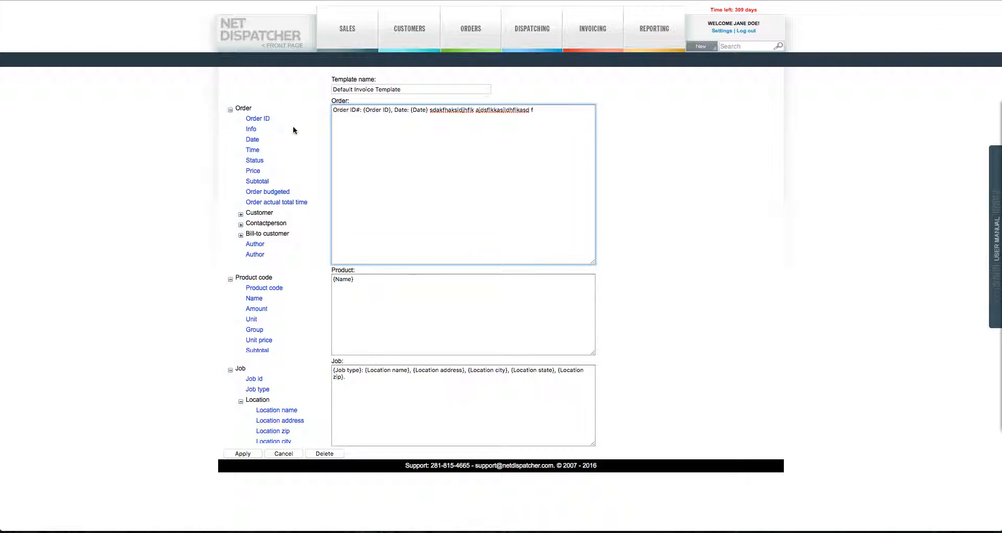
click(251, 129)
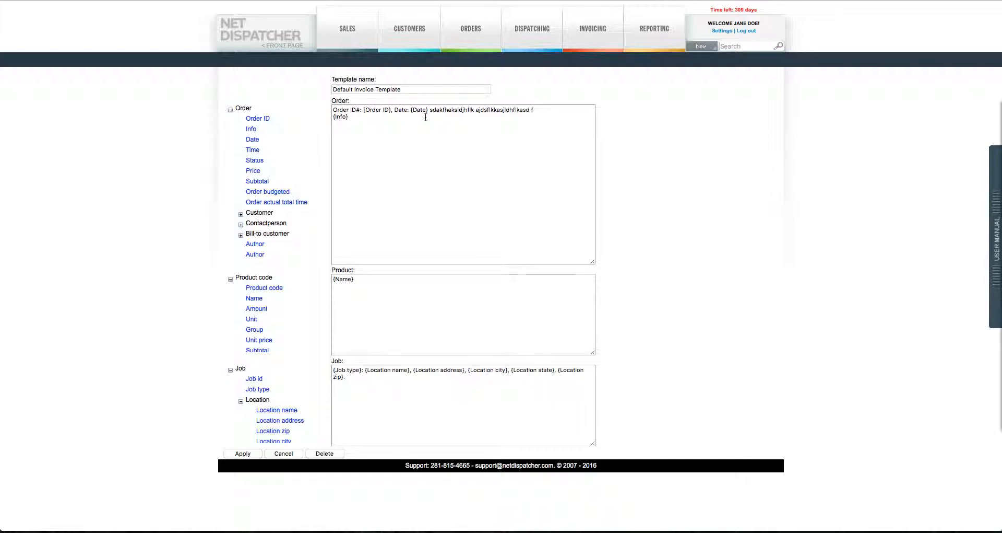
click(377, 119)
click(255, 140)
Step: Add the {Issues} field to the Job pattern and apply the template changes
click(369, 377)
scroll(284, 387, down, 5)
scroll(281, 394, down, 10)
scroll(281, 394, down, 10)
scroll(281, 393, down, 3)
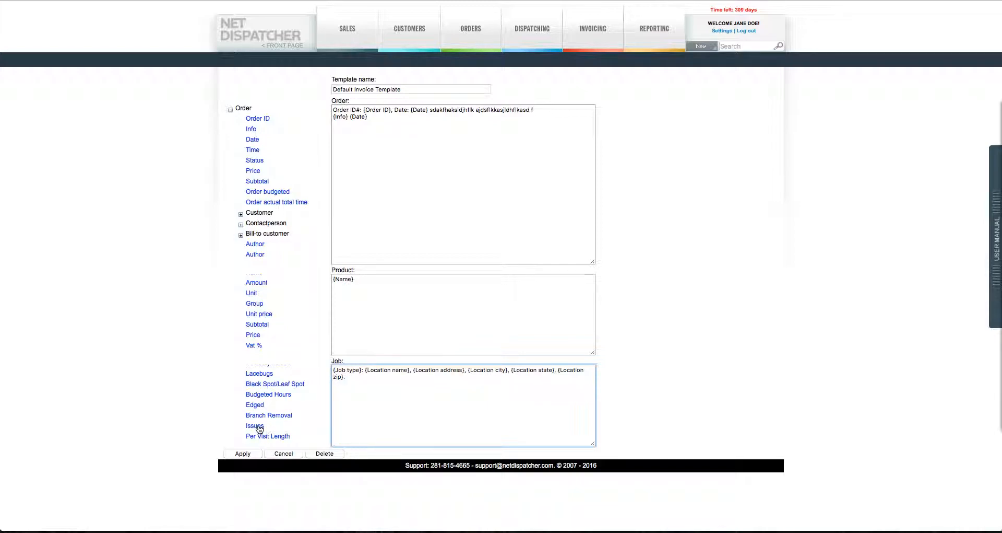
click(255, 426)
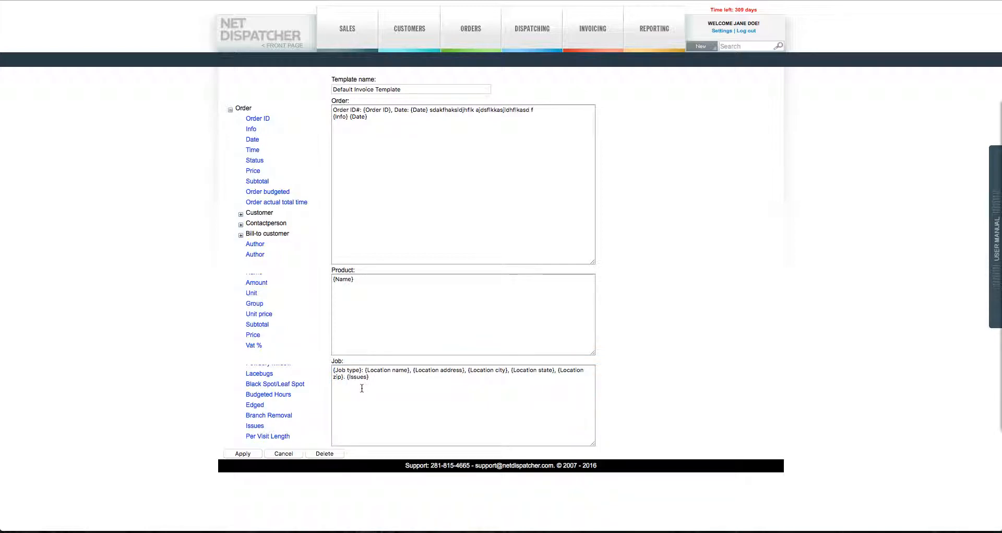
click(241, 453)
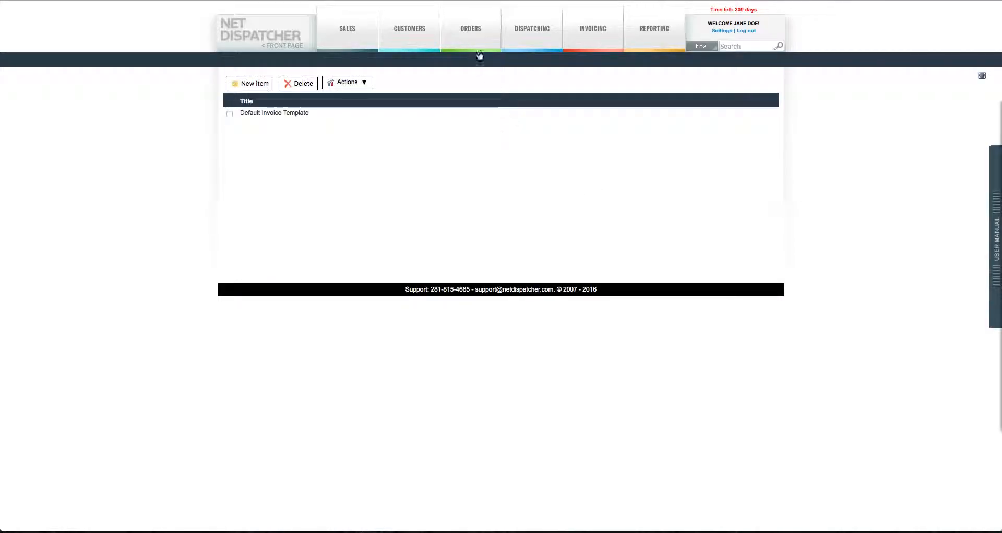
Step: Reopen order 865 to get invoice 1097 and check its updated line descriptions
click(458, 60)
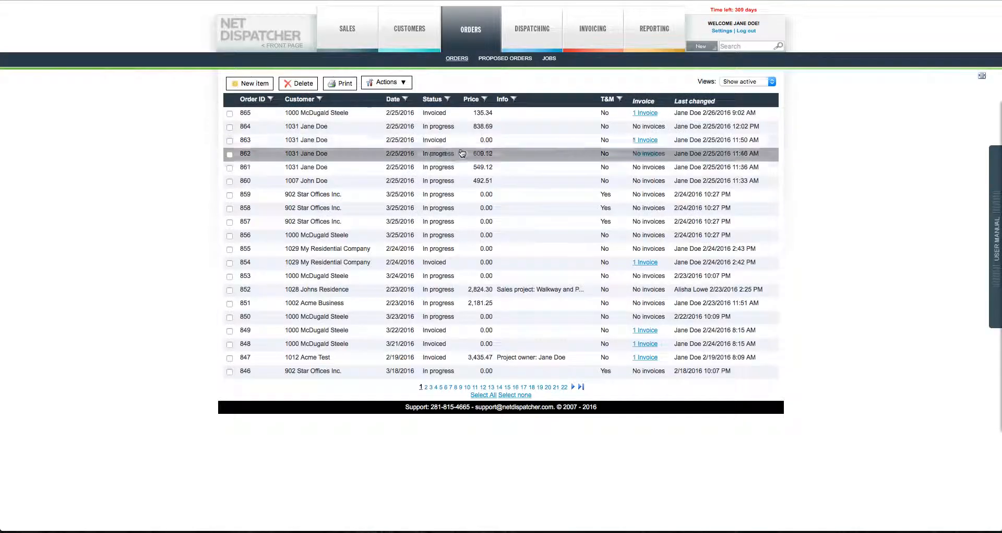
click(441, 117)
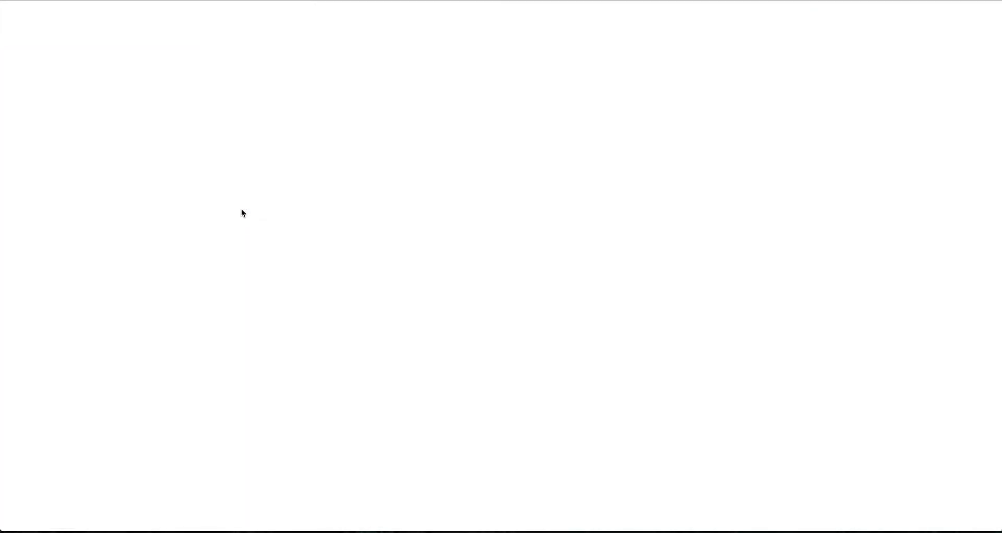
scroll(322, 350, down, 3)
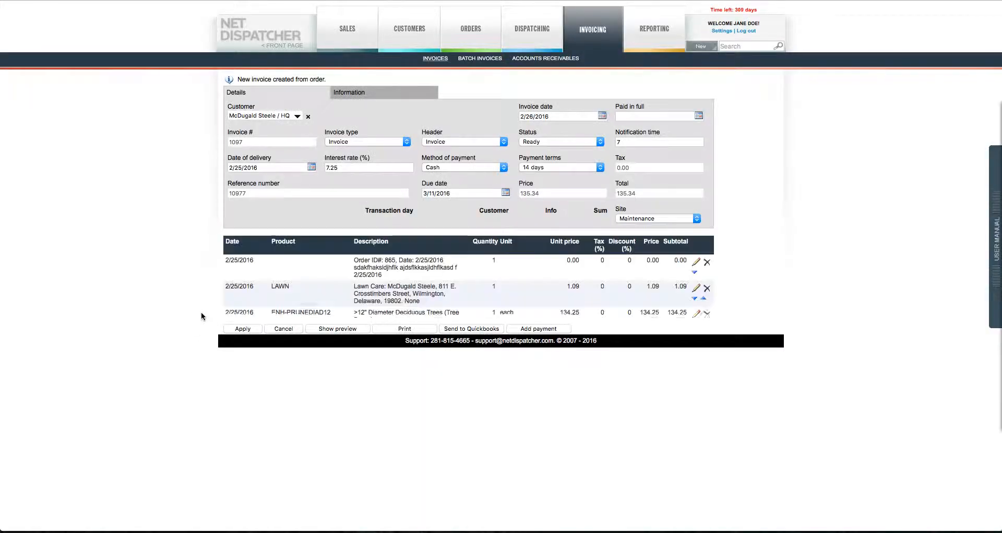
drag(354, 262, 372, 274)
click(412, 273)
click(387, 274)
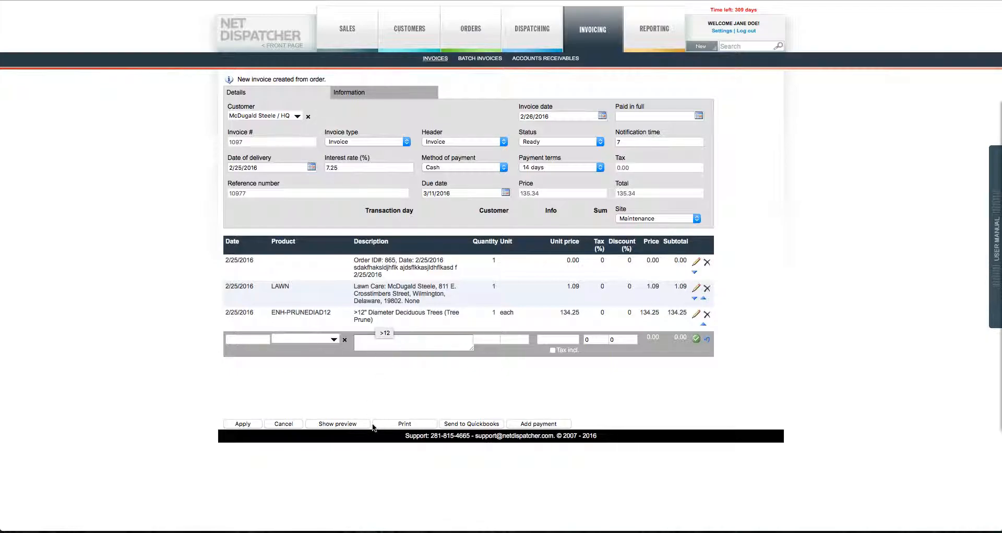
Step: Preview invoice 1097 as Invoice.pdf and inspect the order line's description text
click(355, 424)
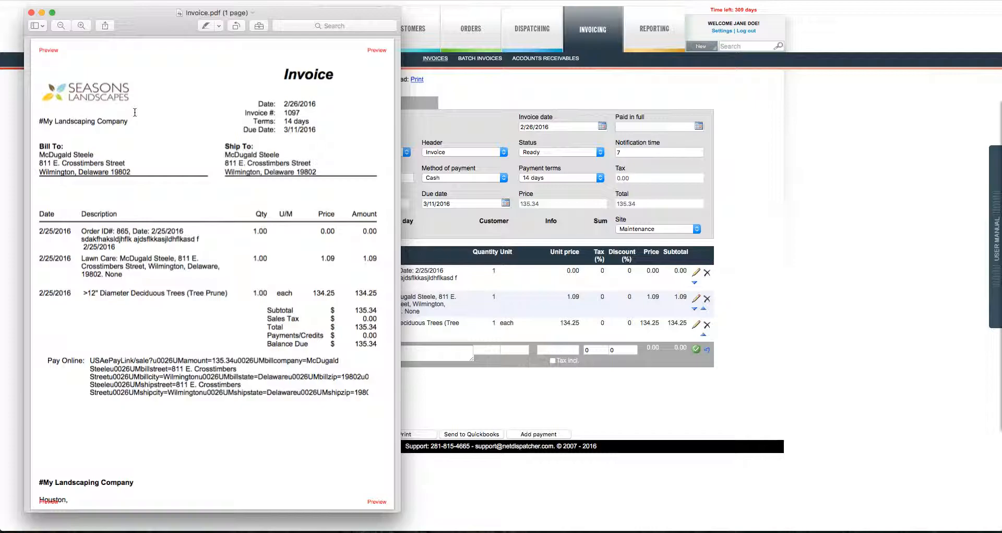
drag(81, 229, 126, 274)
click(128, 248)
Step: Close the PDF and open Invoice Template from the Reporting invoicing reports for editing
click(31, 13)
mouse_move(648, 41)
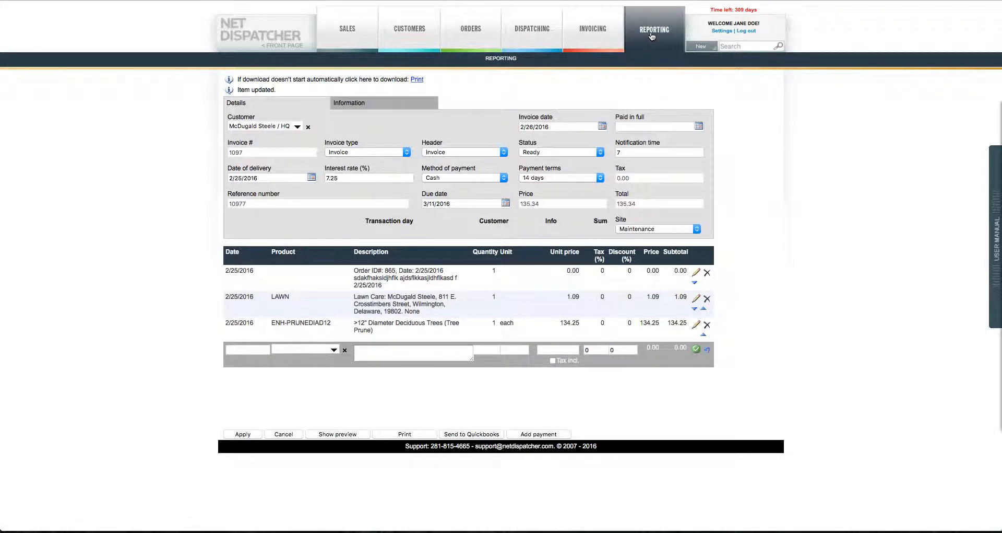
click(652, 35)
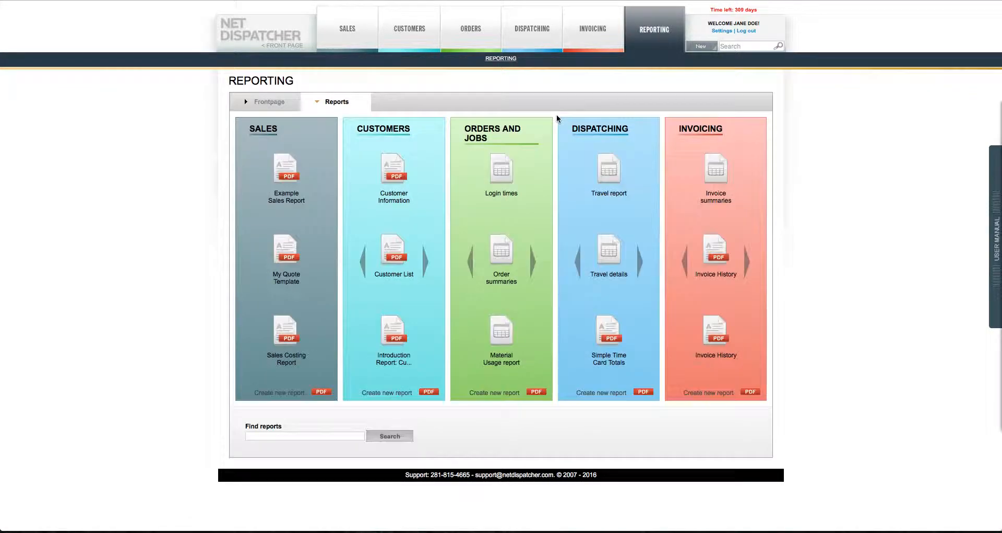
click(748, 267)
mouse_move(712, 334)
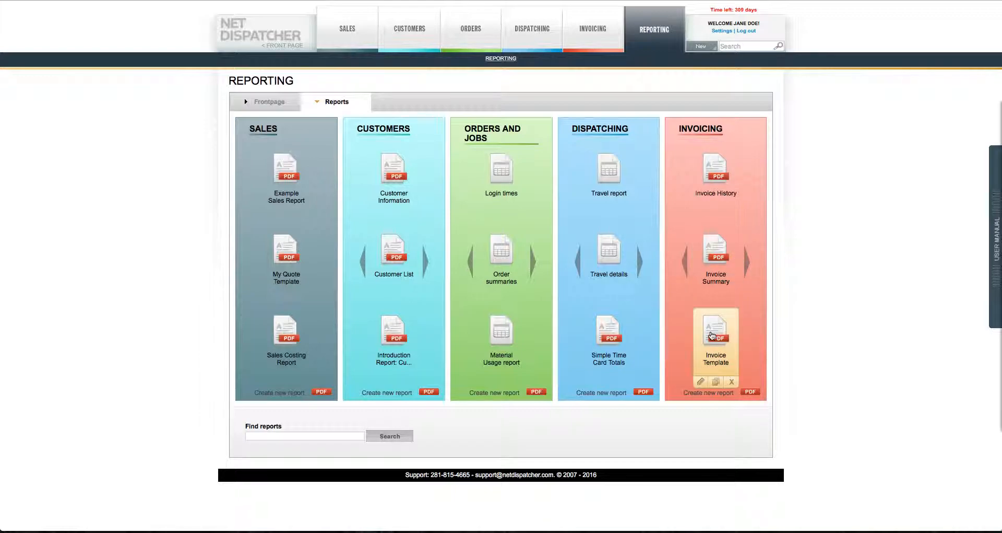
click(700, 382)
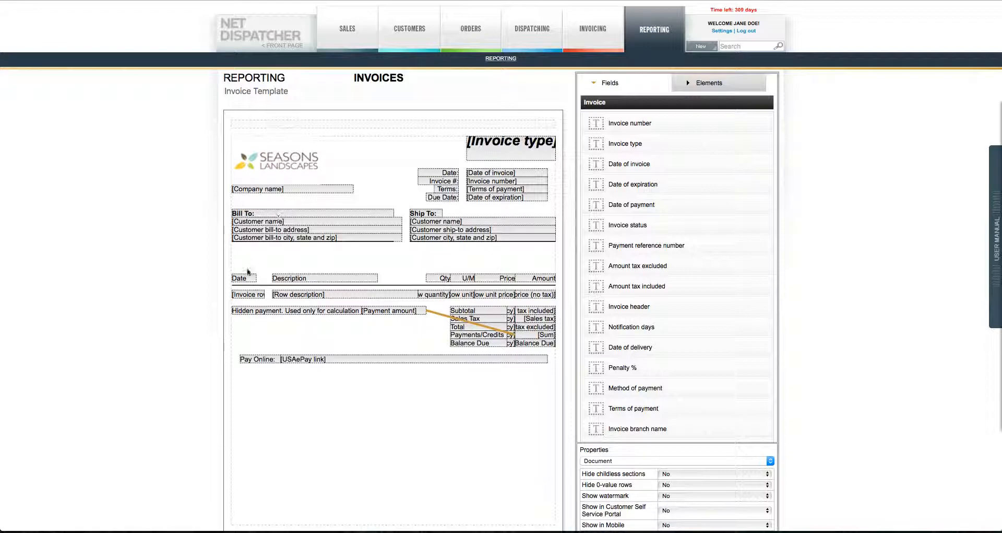
Step: Keep Default invoice template set to Yes in the document properties
click(306, 188)
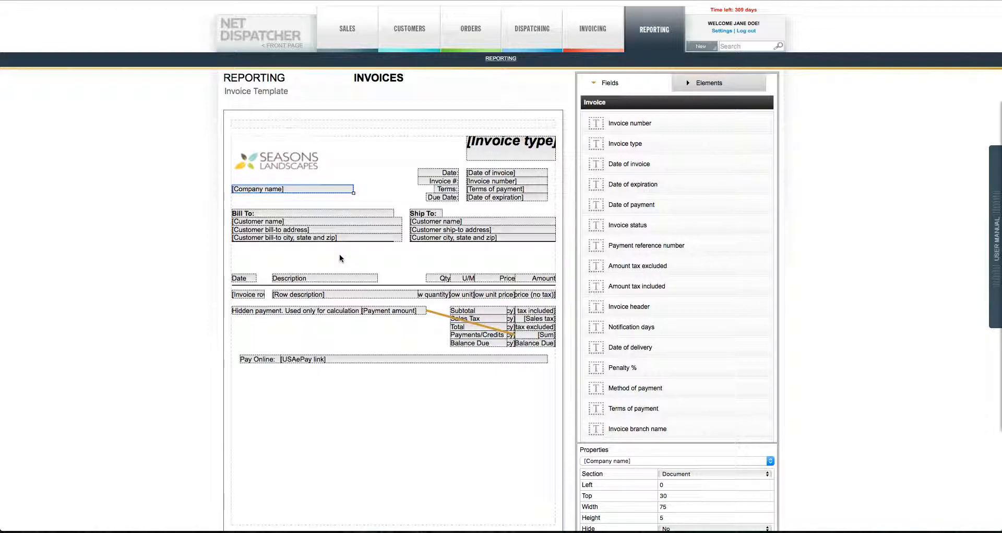
scroll(339, 254, down, 4)
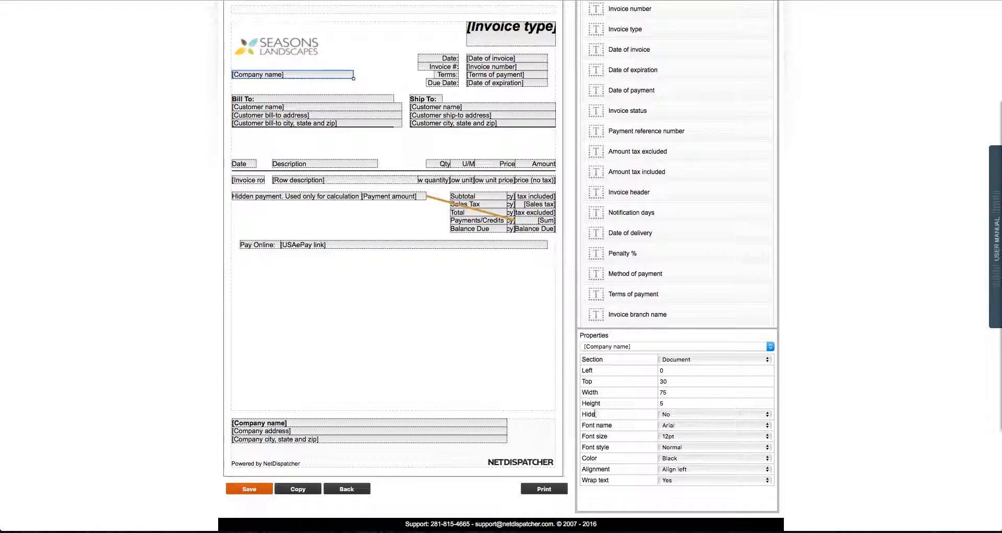
click(490, 362)
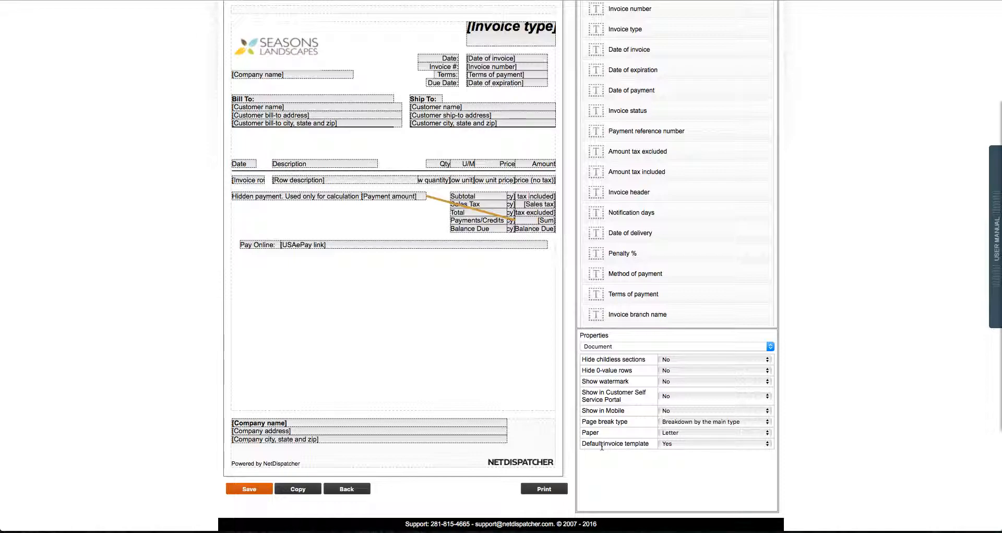
click(689, 443)
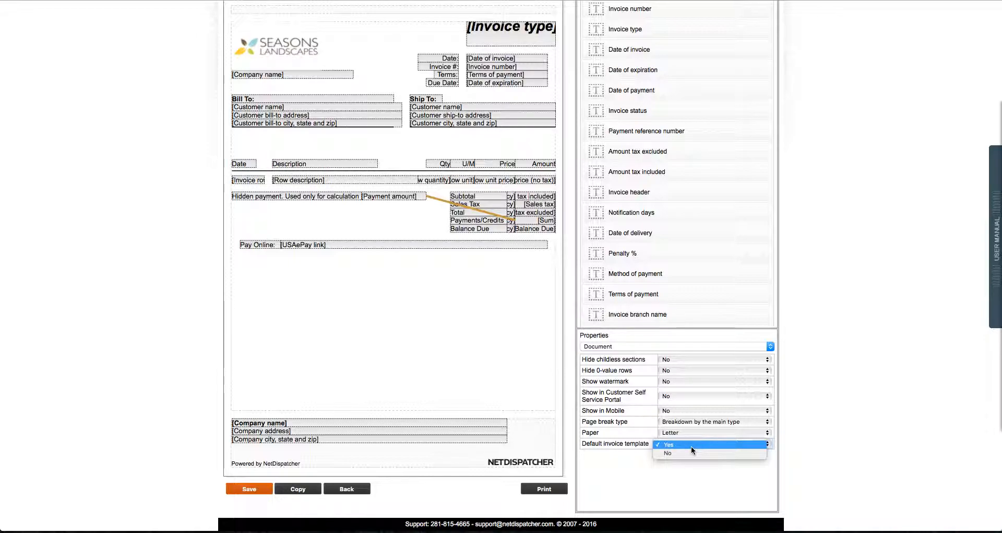
click(691, 445)
scroll(410, 338, up, 3)
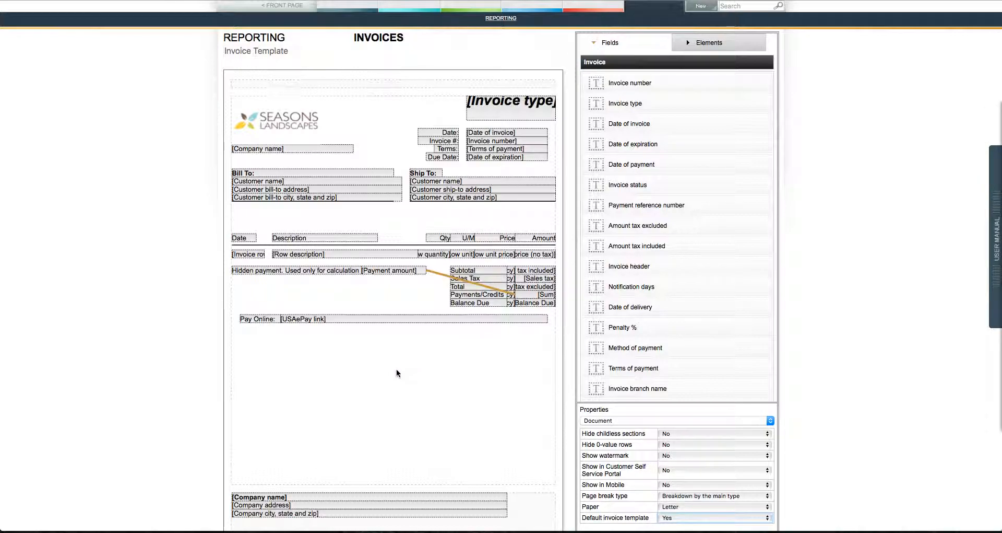
scroll(396, 369, down, 3)
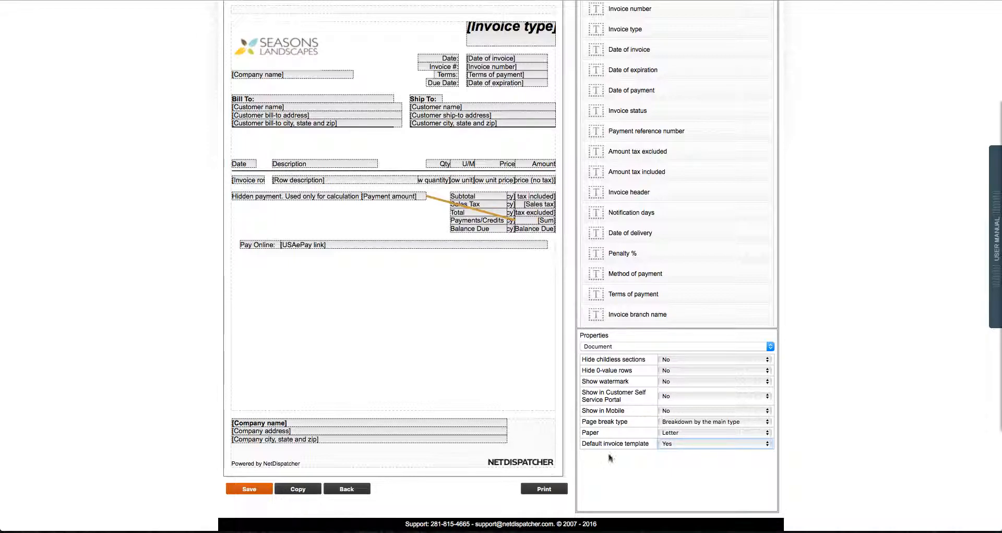
Step: Exit the report designer, confirming Leave Page, to return to the invoices list
click(647, 451)
click(347, 490)
click(561, 165)
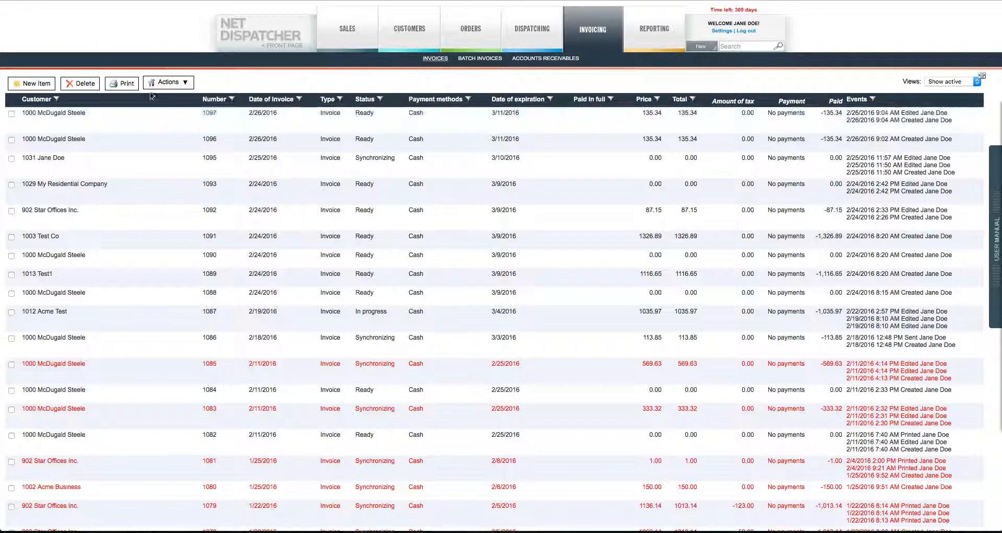
Step: Print the Invoice Template report filtered to invoice range 1097 - 1097
click(121, 84)
click(348, 135)
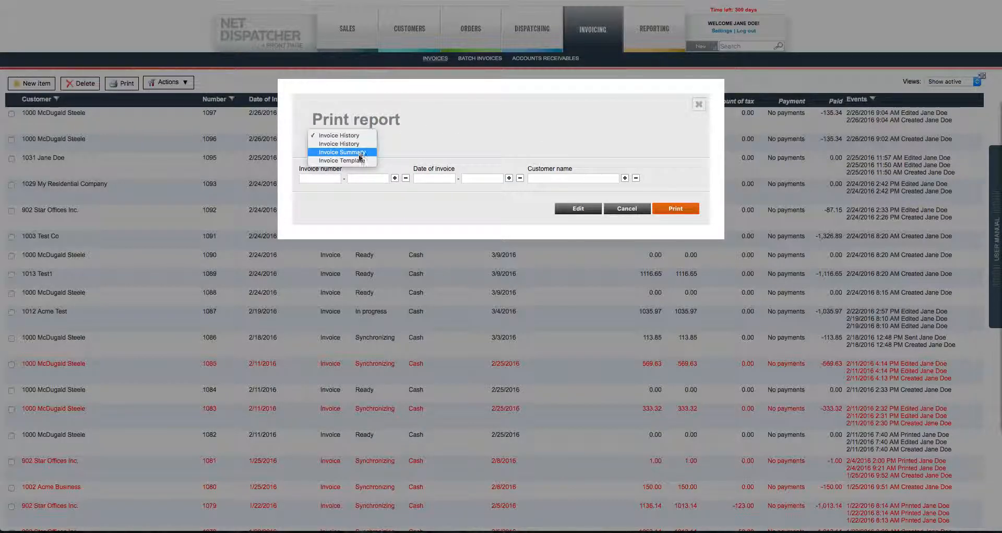
click(359, 160)
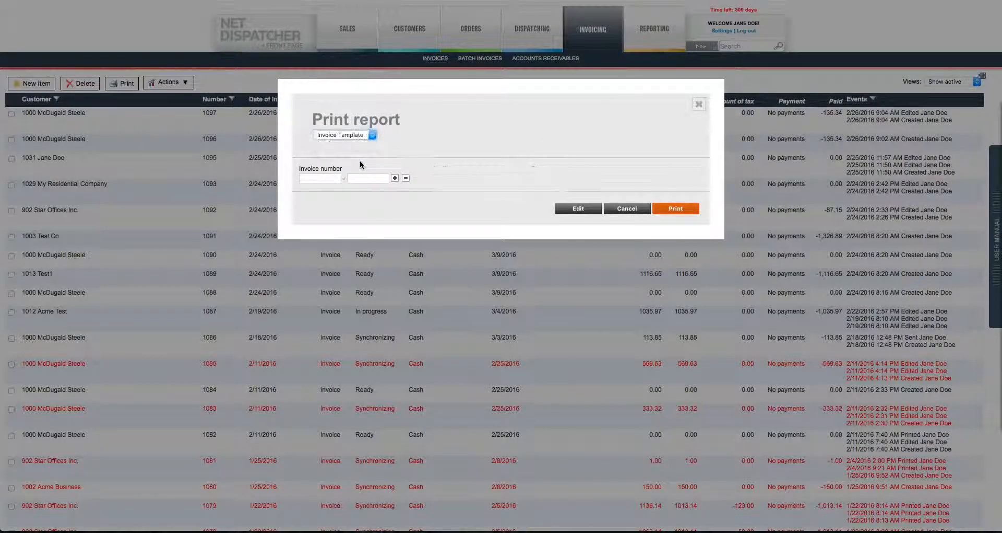
click(316, 179)
text(1097)
key(Tab)
text(1097)
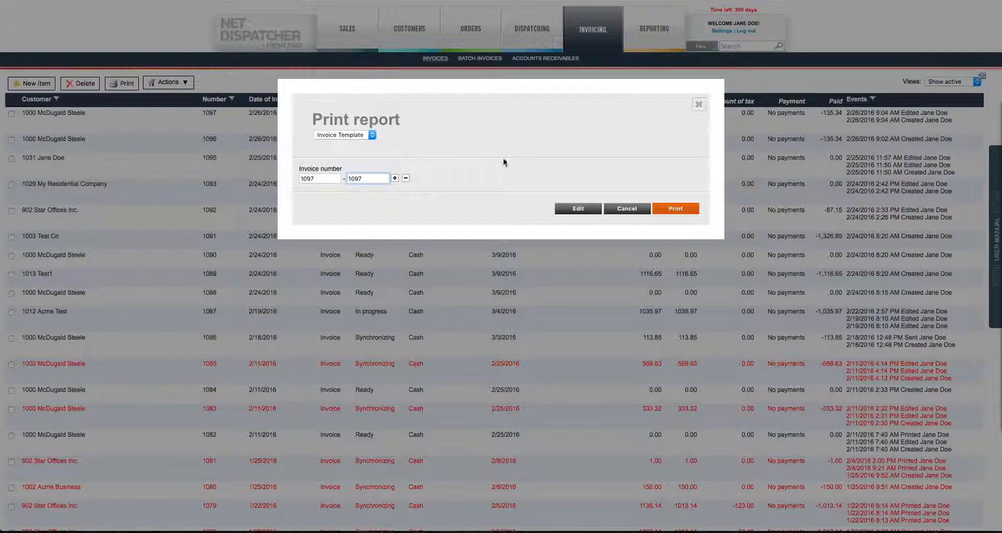
key(Return)
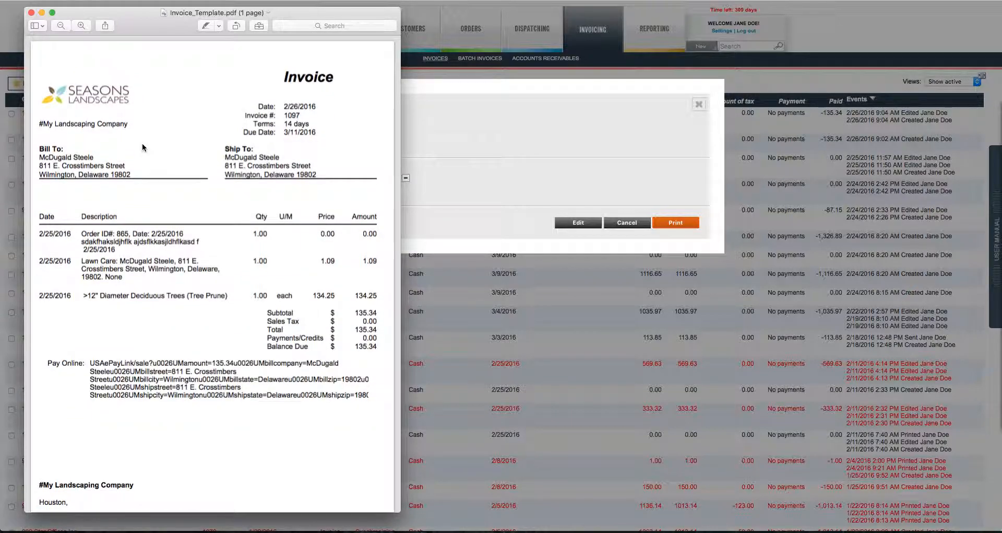
Step: Close the invoice PDF preview and Print report dialog, returning to the front-page dashboard
click(31, 12)
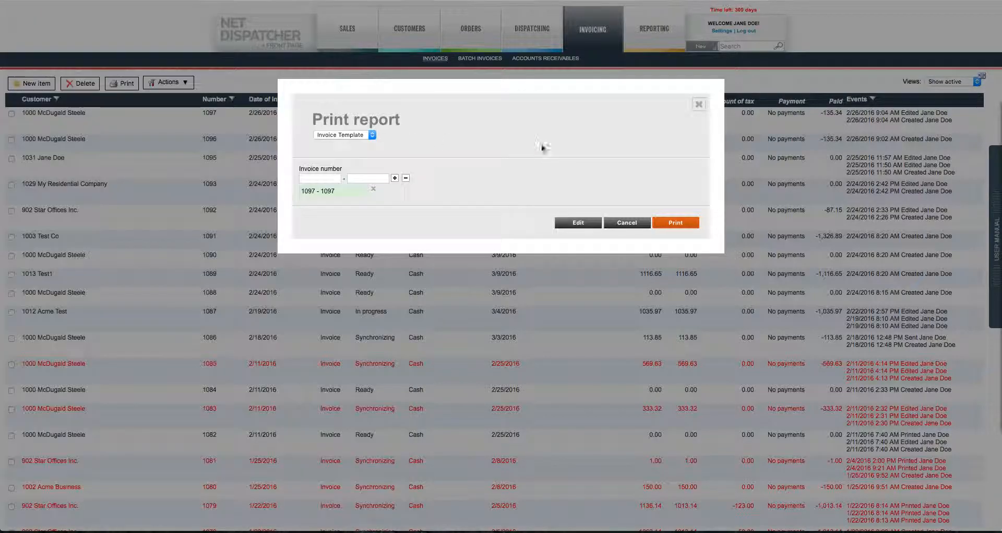
click(624, 223)
click(286, 48)
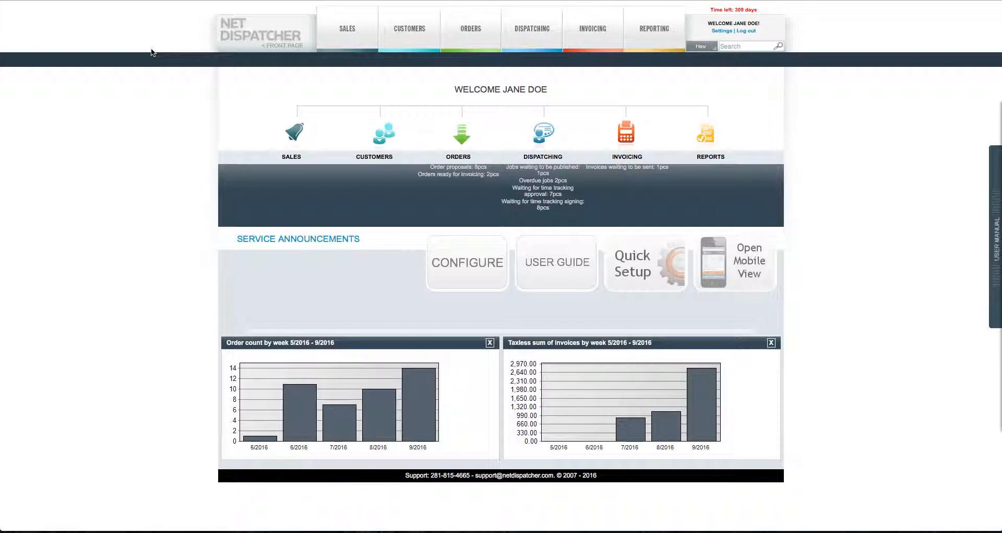
mouse_move(600, 32)
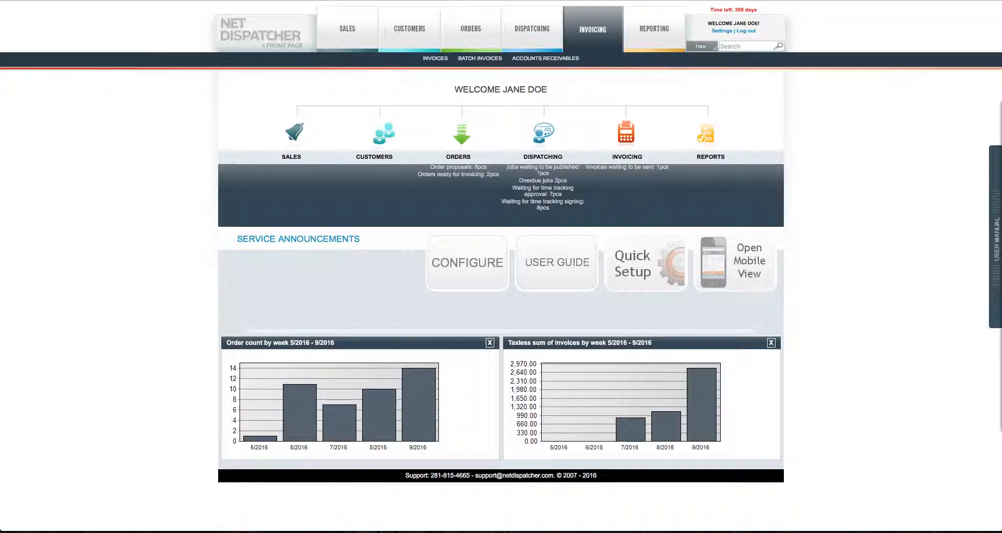